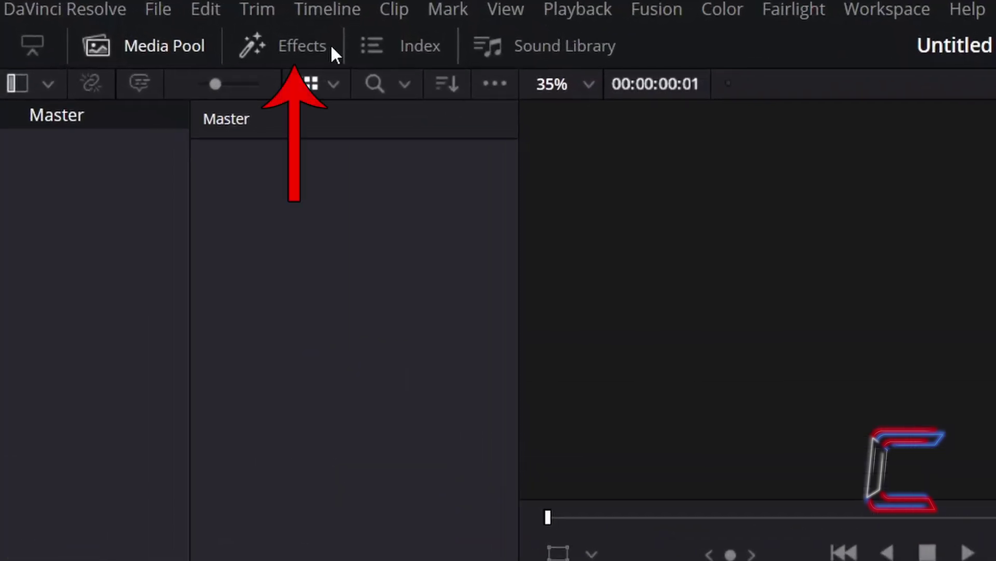
# Drag a Solid Color generator from Toolbox > Generators to the start of Video 1
pyautogui.click(331, 44)
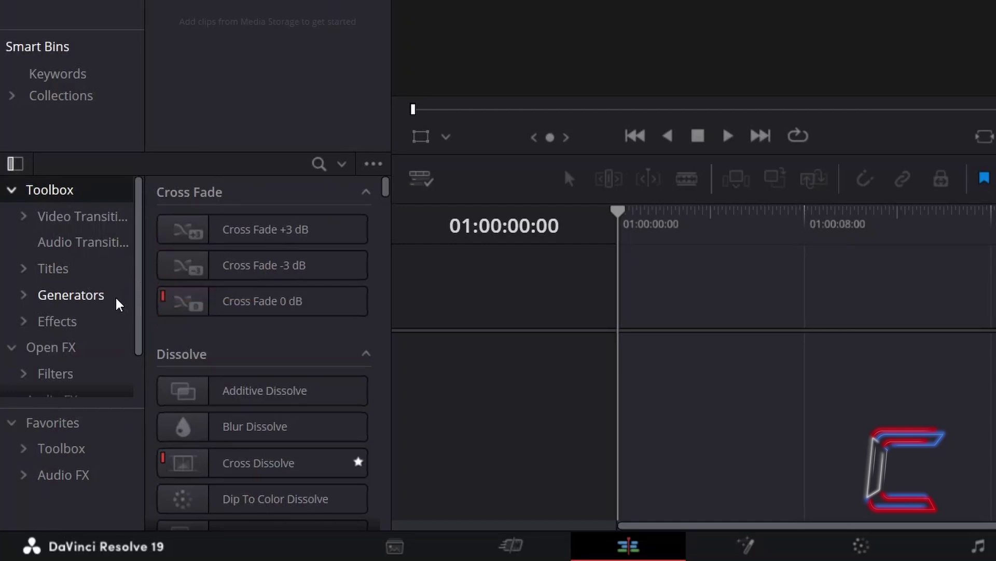
pyautogui.click(118, 303)
pyautogui.moveTo(313, 461); pyautogui.dragTo(627, 382)
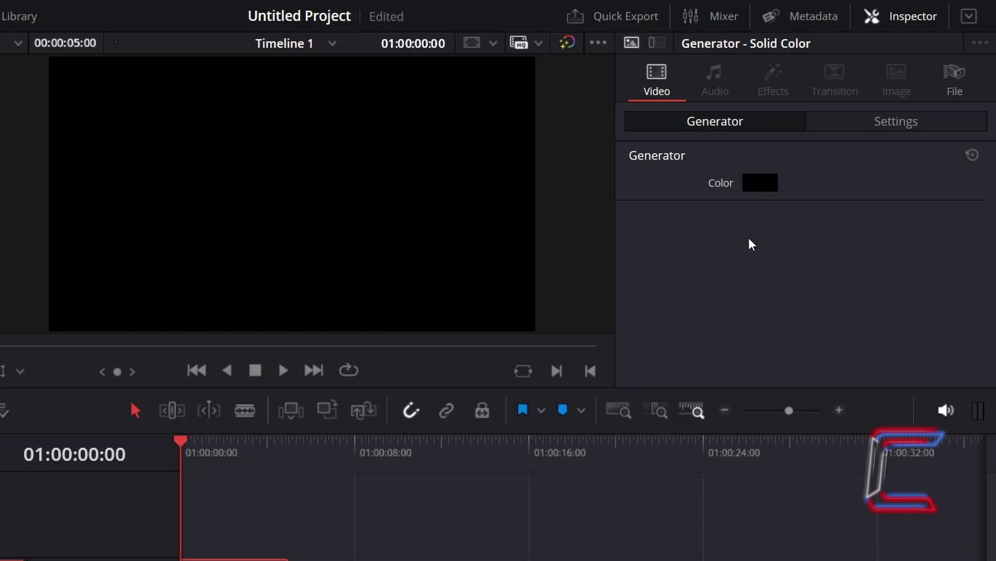
# Change the Solid Color generator's colour from black to white (#ffffff)
pyautogui.click(758, 182)
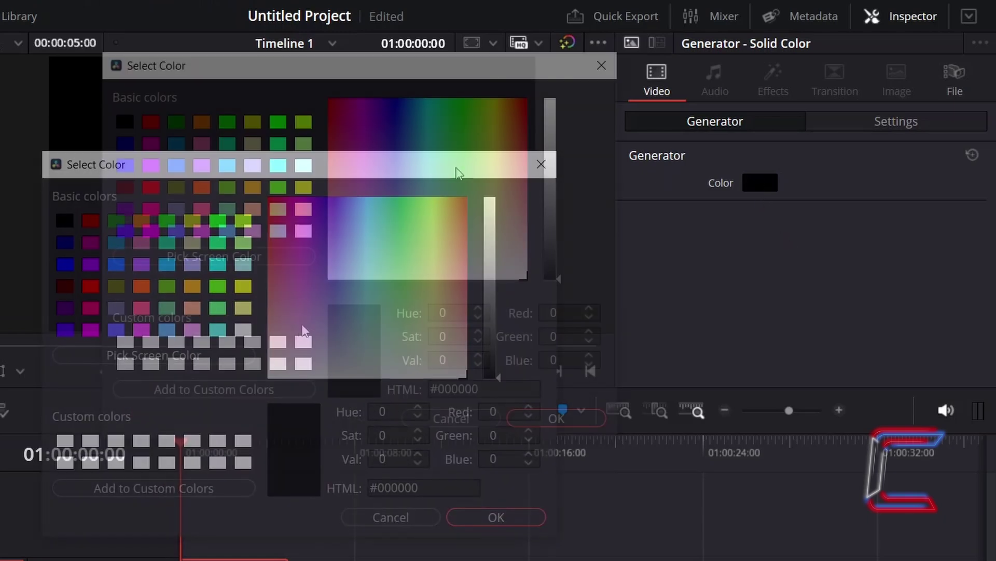
pyautogui.click(304, 231)
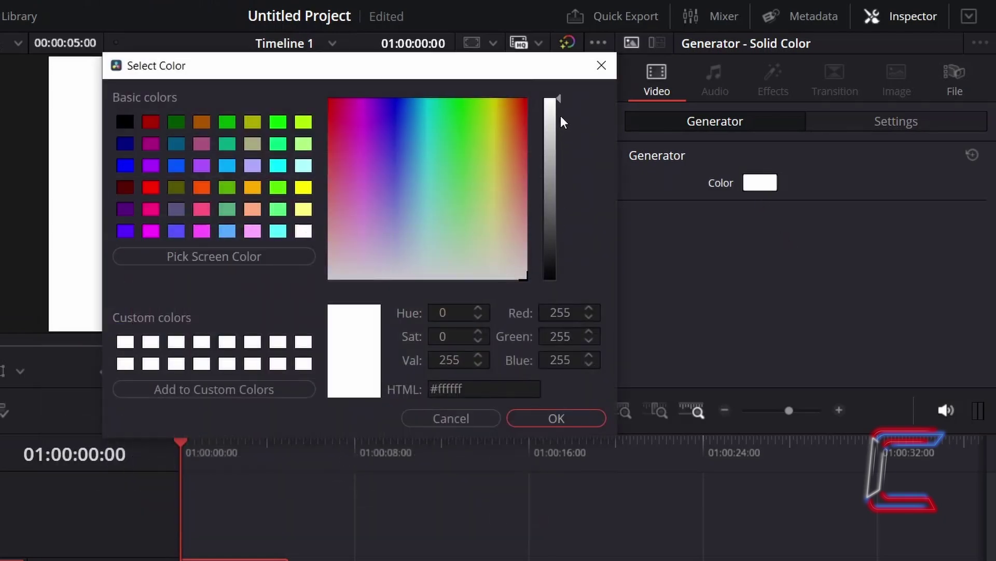
pyautogui.moveTo(555, 98)
pyautogui.mouseDown()
pyautogui.moveTo(540, 203)
pyautogui.moveTo(550, 96)
pyautogui.mouseUp()
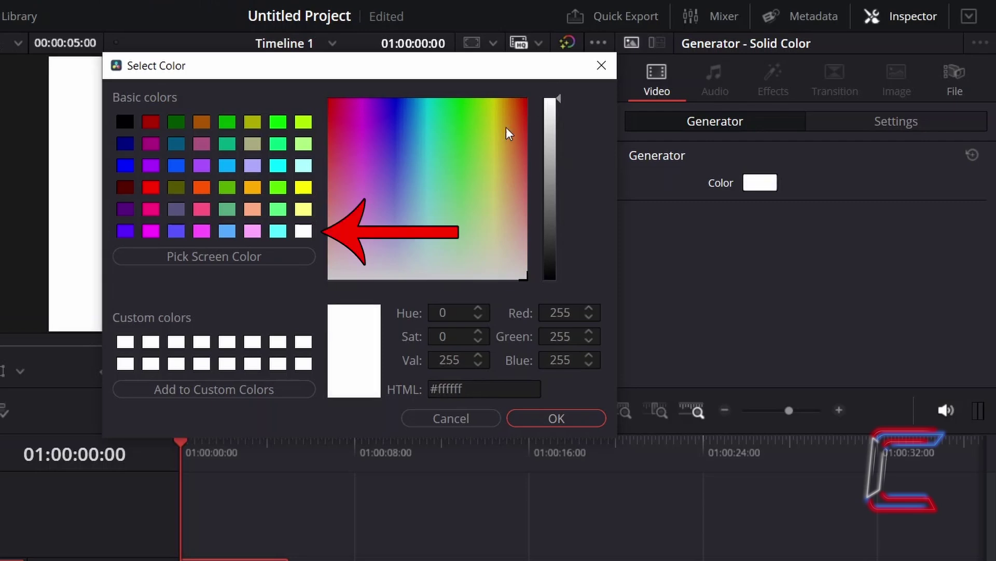
pyautogui.click(591, 419)
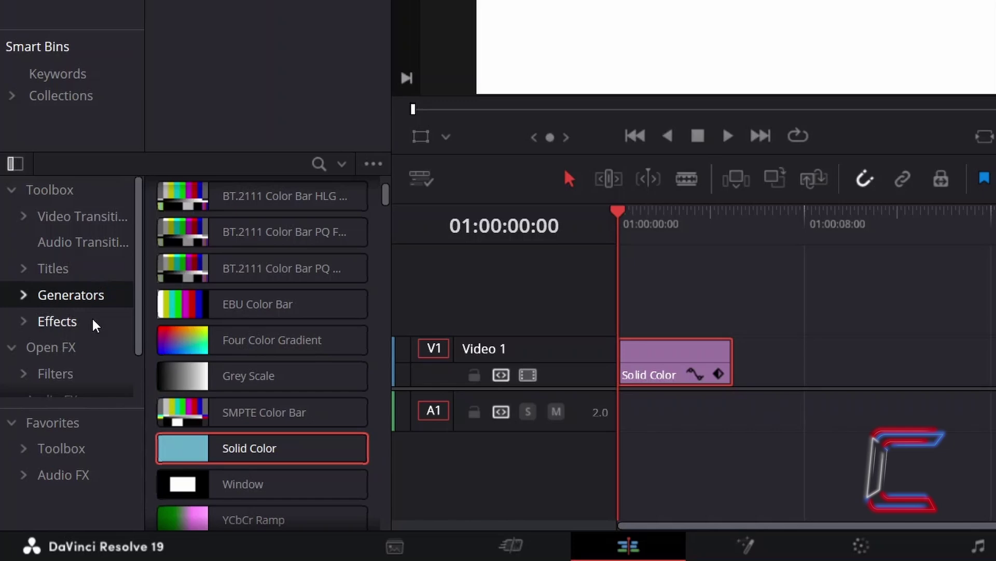
# Place a Fusion Composition from Toolbox > Effects on Video 2 above the Solid Color clip
pyautogui.click(92, 318)
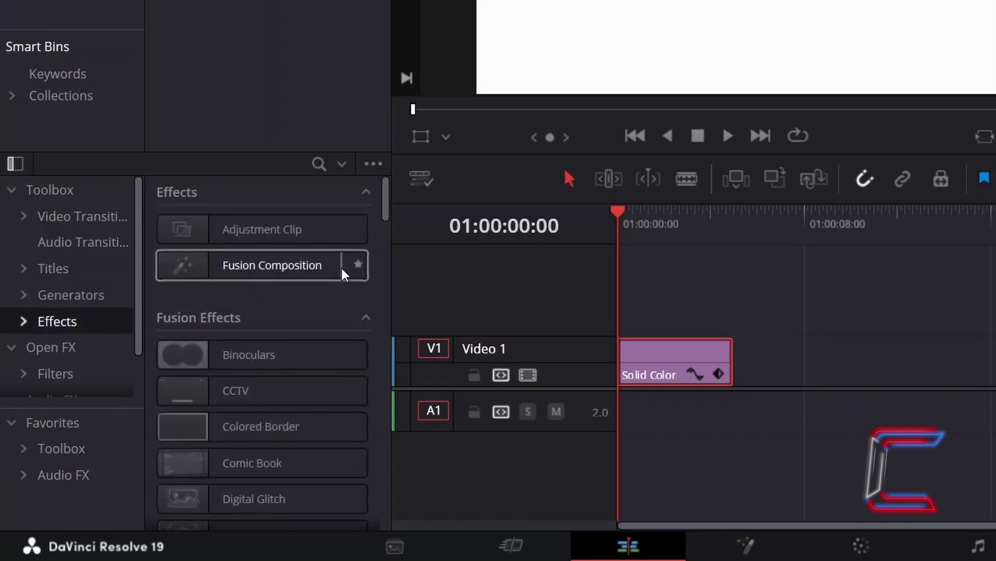
pyautogui.moveTo(341, 268); pyautogui.dragTo(625, 312)
pyautogui.scroll(2, 627, 311)
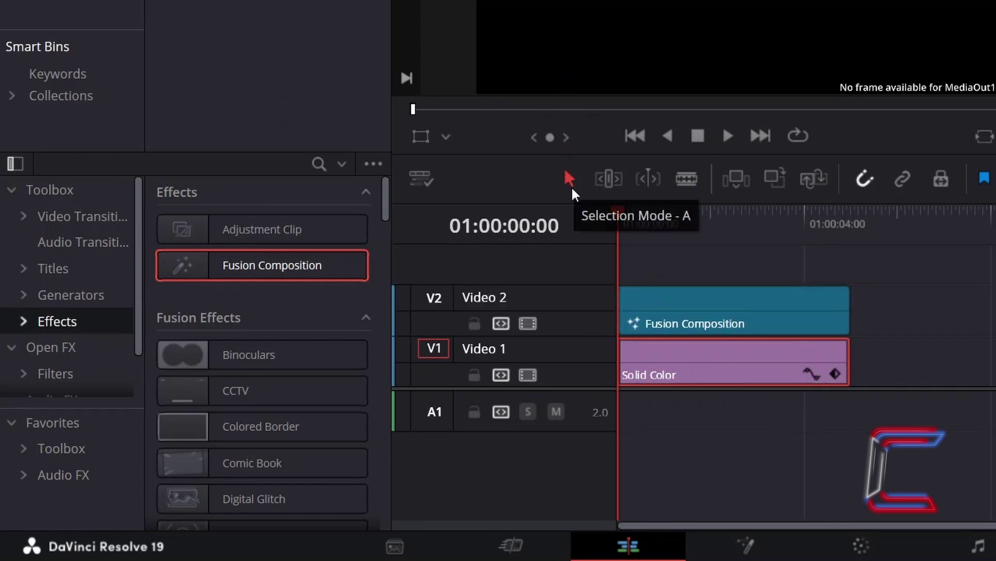
# Extend both the Solid Color and Fusion Composition clips by 2 seconds to 7 seconds
pyautogui.keyDown('ctrl'); pyautogui.click(702, 320); pyautogui.keyUp('ctrl')
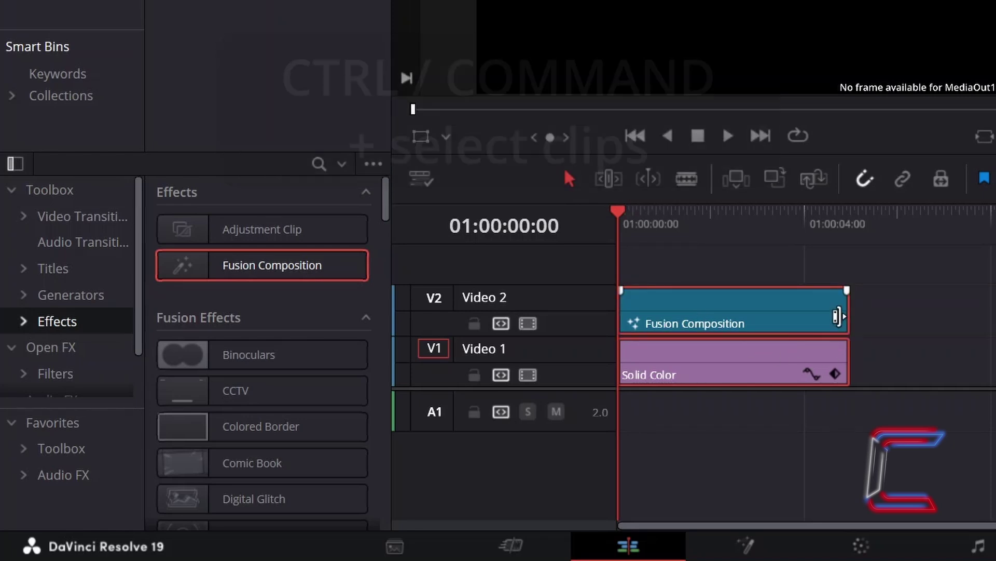
pyautogui.moveTo(837, 317); pyautogui.dragTo(933, 331)
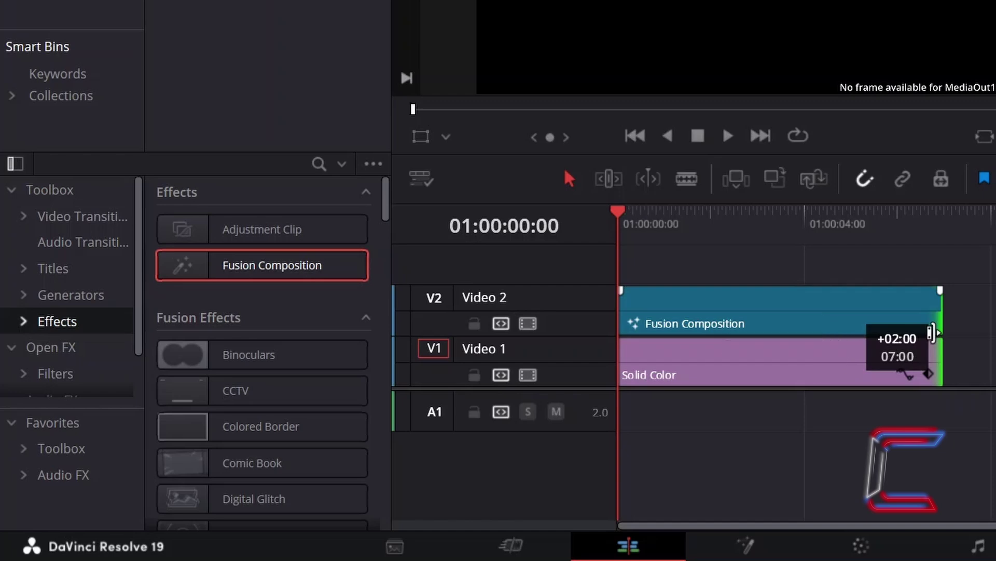
pyautogui.moveTo(932, 332); pyautogui.dragTo(932, 332)
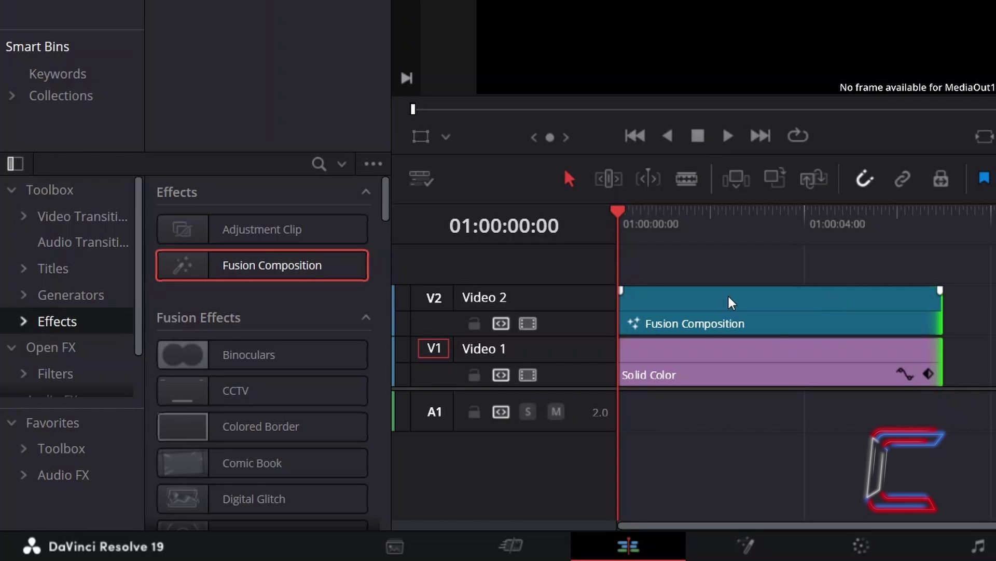
# Open the Fusion Composition on the Fusion page and connect a new Text1 node to MediaOut1
pyautogui.rightClick(731, 302)
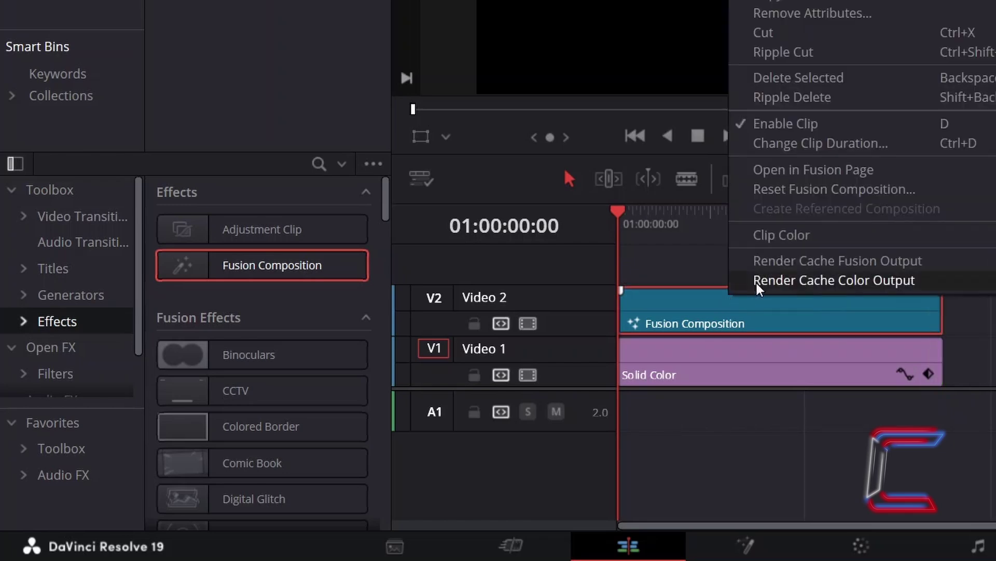
pyautogui.click(908, 175)
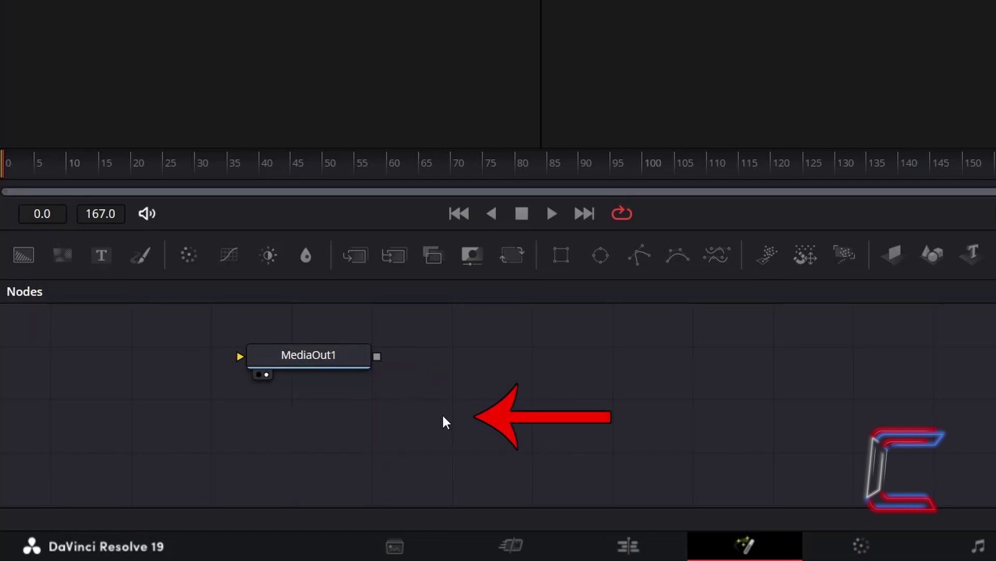
pyautogui.click(113, 256)
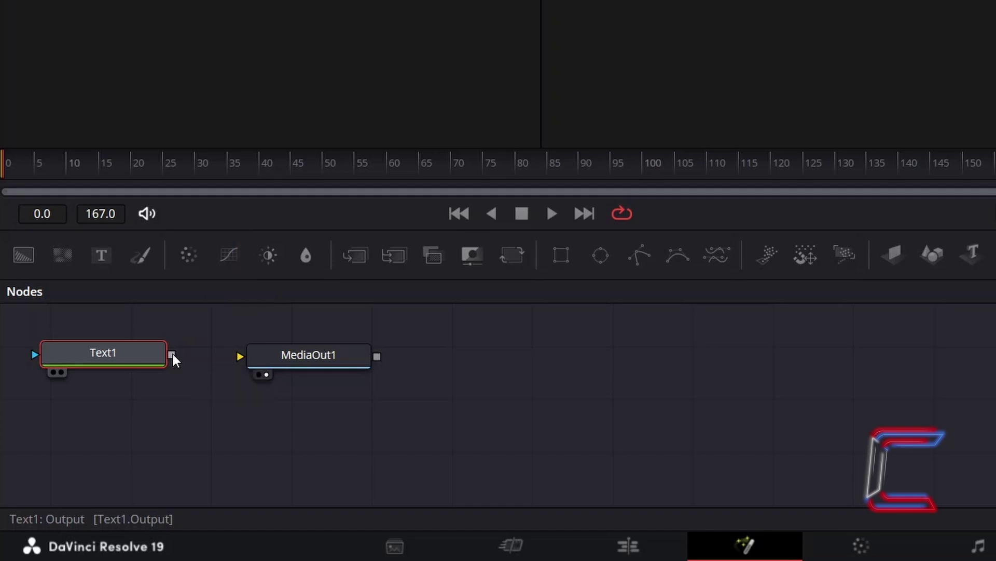
pyautogui.moveTo(173, 353); pyautogui.dragTo(244, 358)
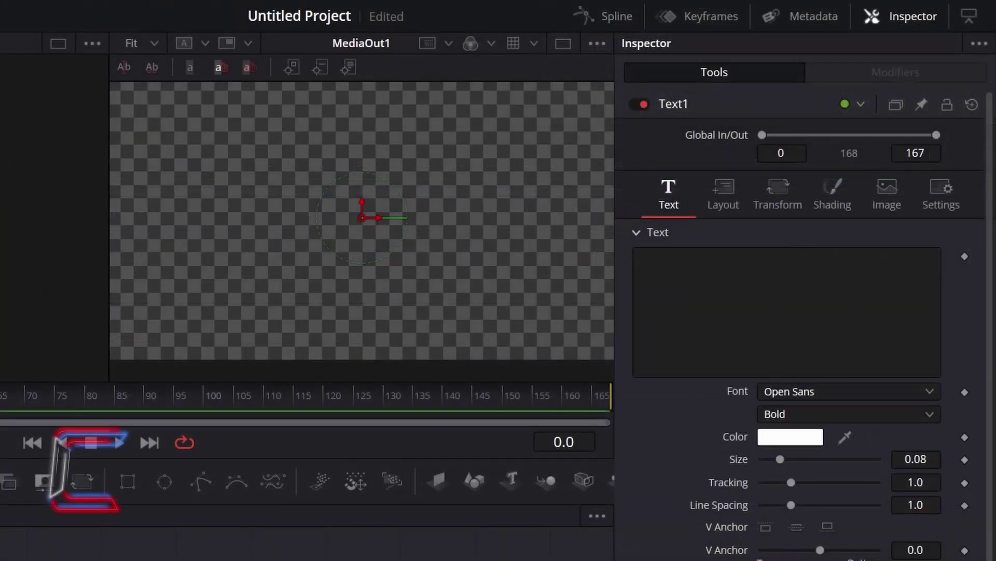
# Enter CONTI as the text in Calibri Italic at size 0.4
pyautogui.click(768, 296)
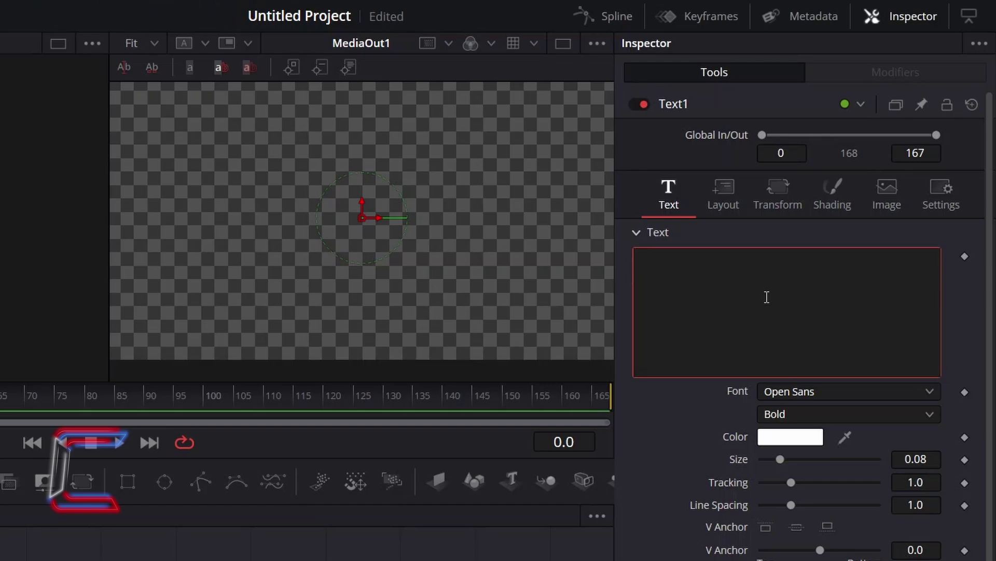
pyautogui.write('CONTI')
pyautogui.click(929, 459)
pyautogui.press('BackSpace')
pyautogui.press('BackSpace')
pyautogui.write('3')
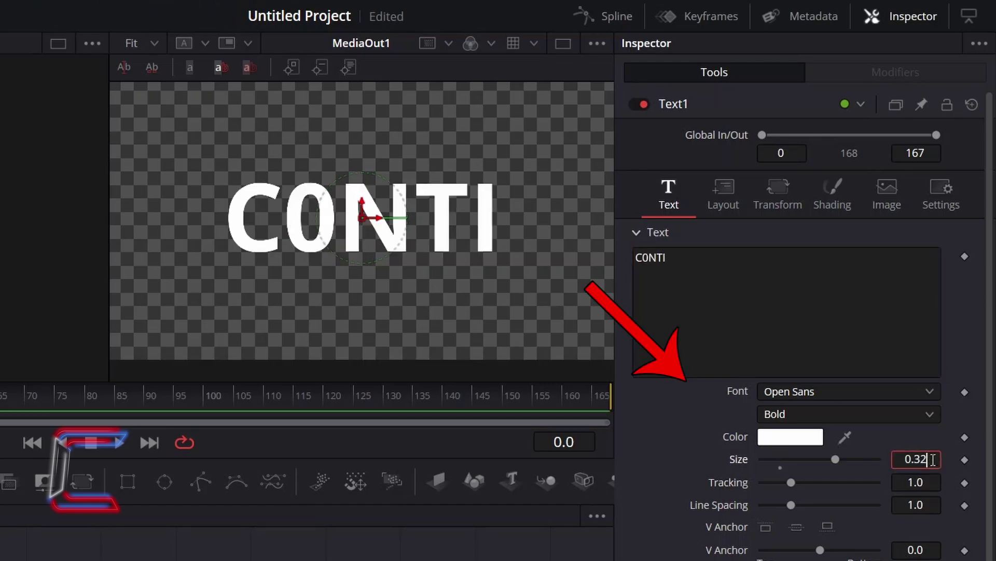
pyautogui.press('BackSpace')
pyautogui.write('5')
pyautogui.press('BackSpace')
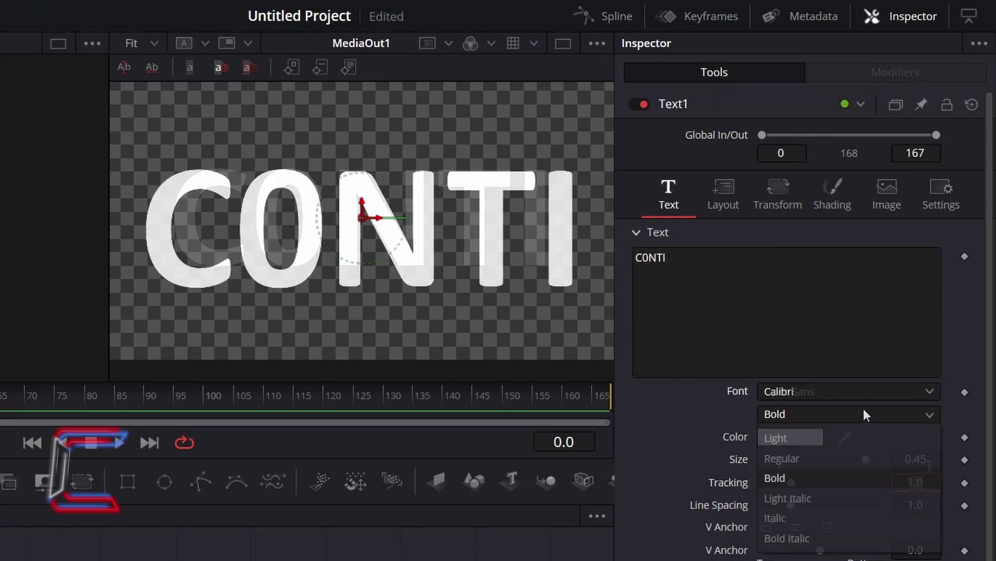
pyautogui.click(807, 517)
pyautogui.click(927, 459)
pyautogui.press('Tab')
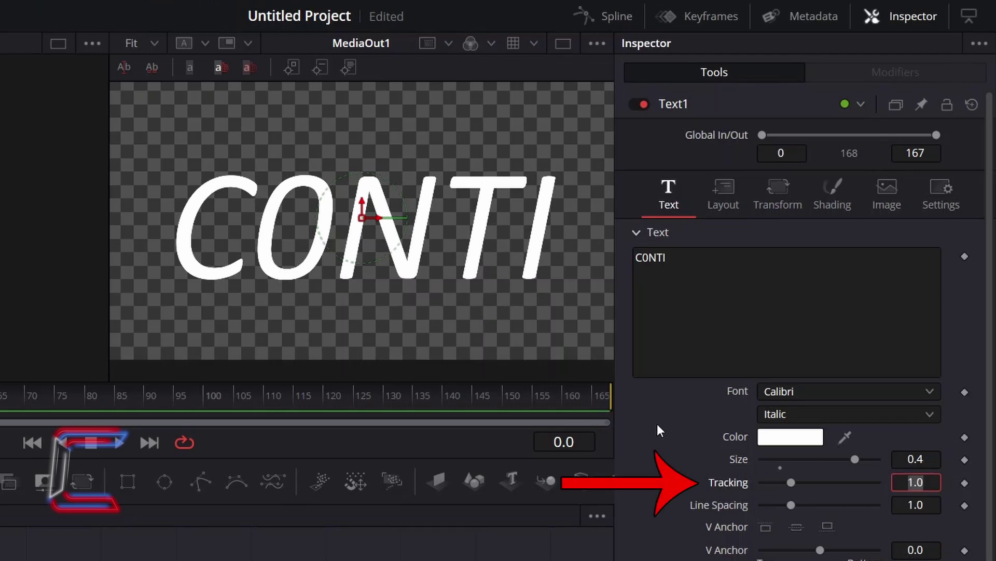
# Set the text tracking to 1.05
pyautogui.click(938, 489)
pyautogui.write('5')
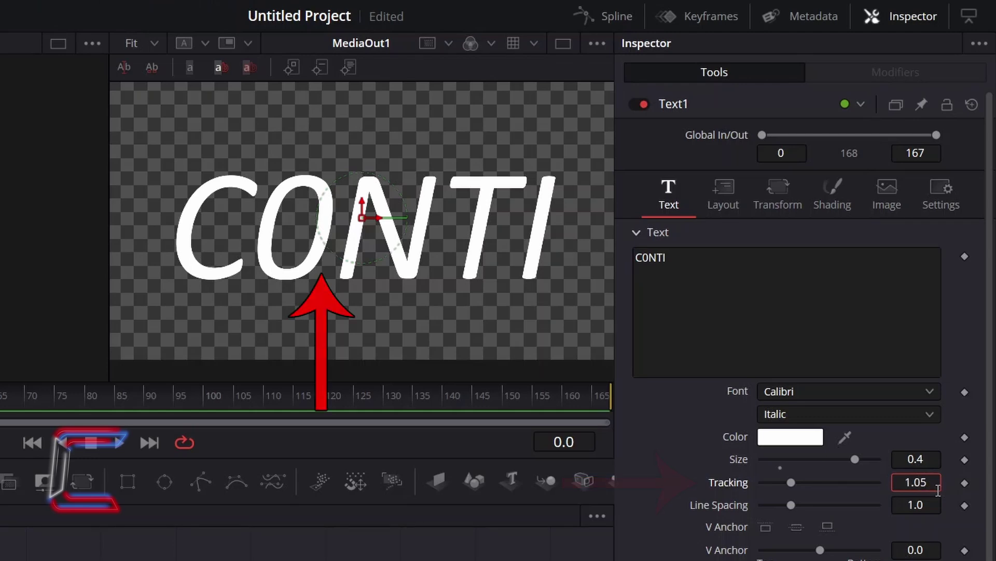
pyautogui.press('Tab')
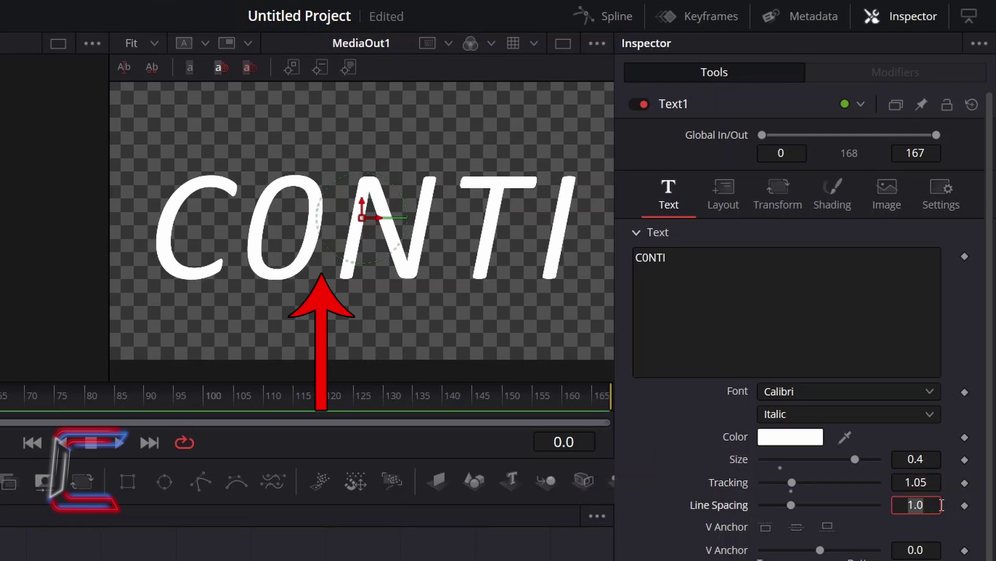
# Colour the CONTI text dark blue #00006a, copying the hex code for reuse
pyautogui.click(793, 432)
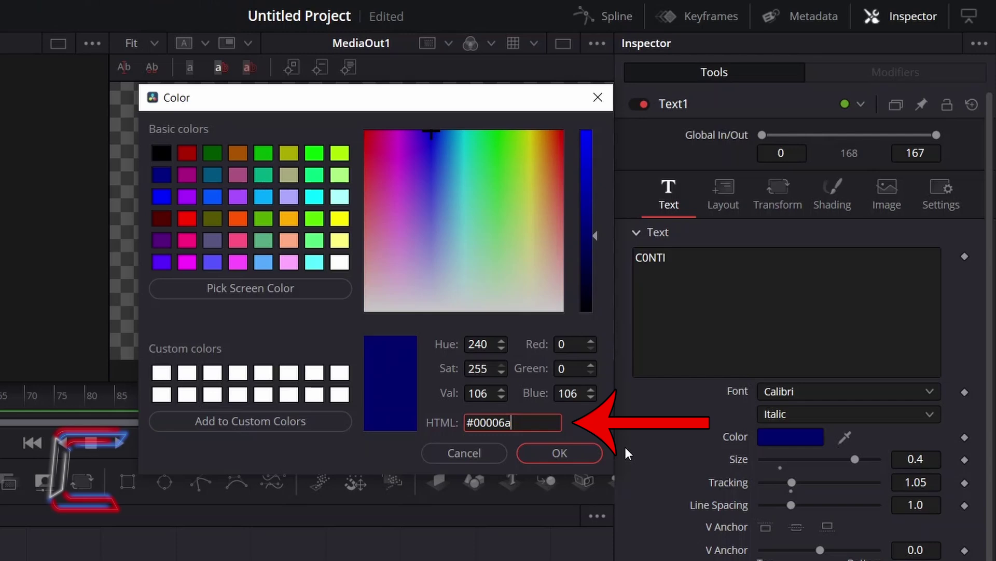
pyautogui.hotkey('shift', 'Home')
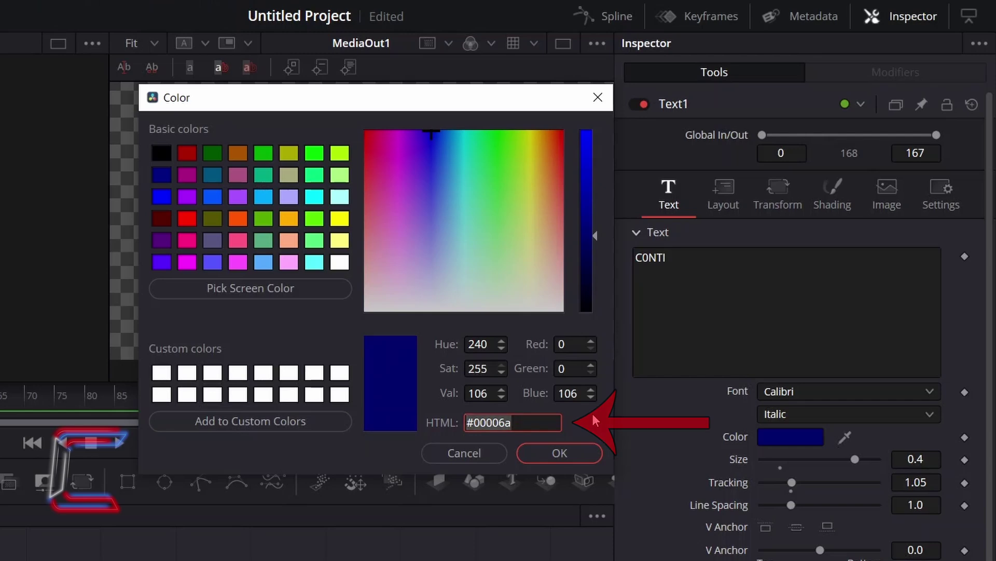
pyautogui.hotkey('ctrl', 'c')
pyautogui.click(587, 449)
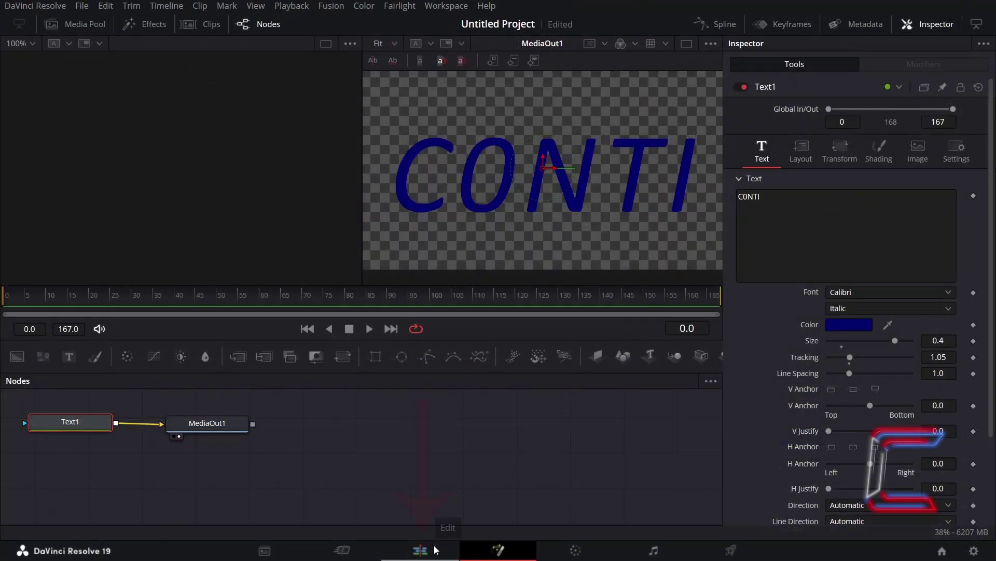
# Search the Edit page effects for 'paper edge' and apply Paper Edge to the Fusion Composition clip
pyautogui.click(434, 550)
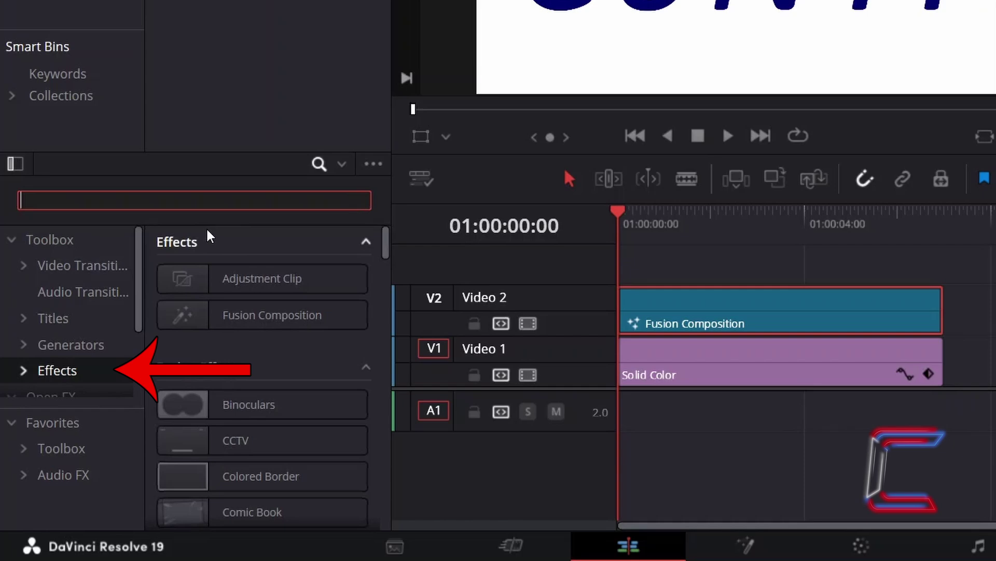
pyautogui.click(222, 202)
pyautogui.write('pap')
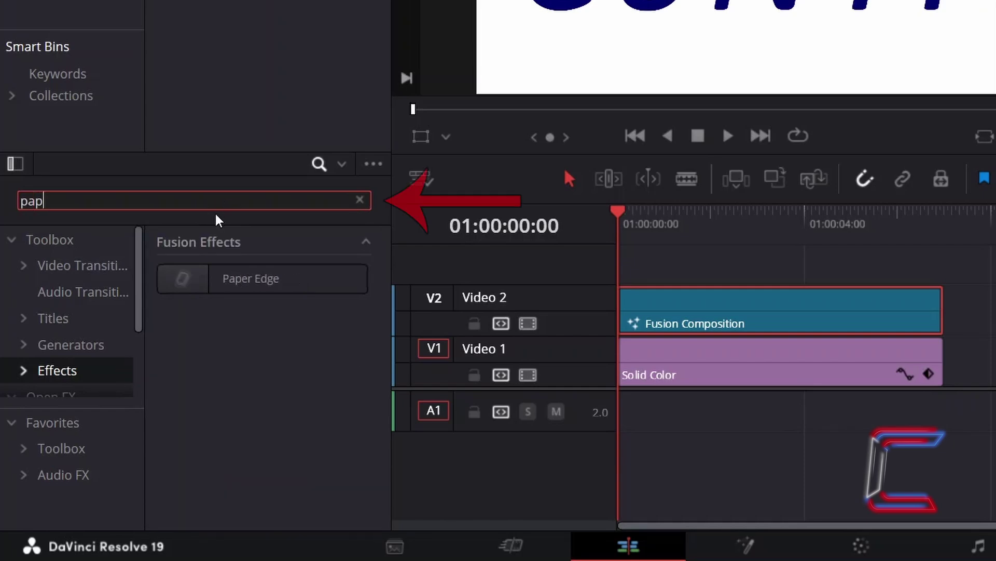
pyautogui.write('er edge')
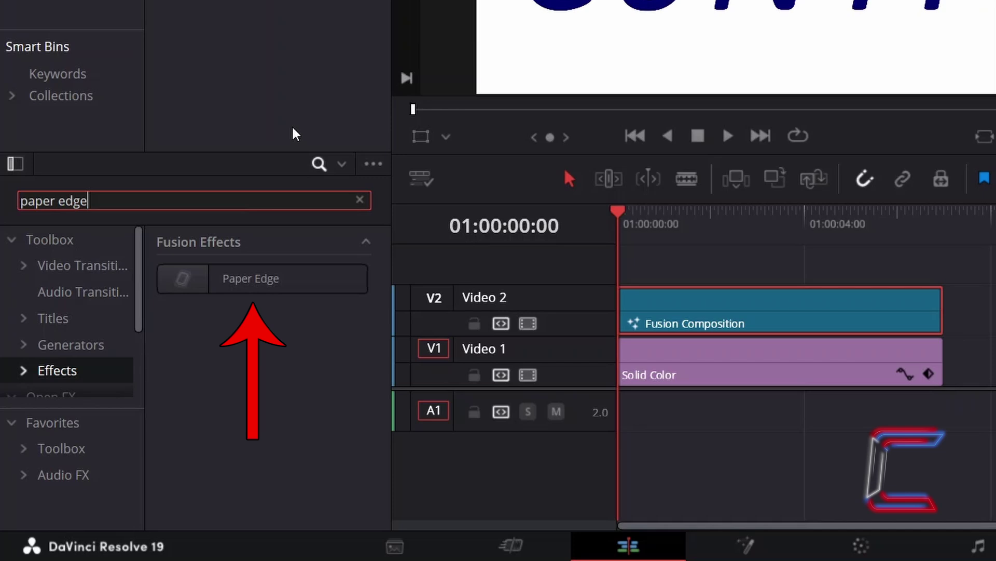
pyautogui.click(311, 289)
pyautogui.moveTo(310, 289); pyautogui.dragTo(706, 311)
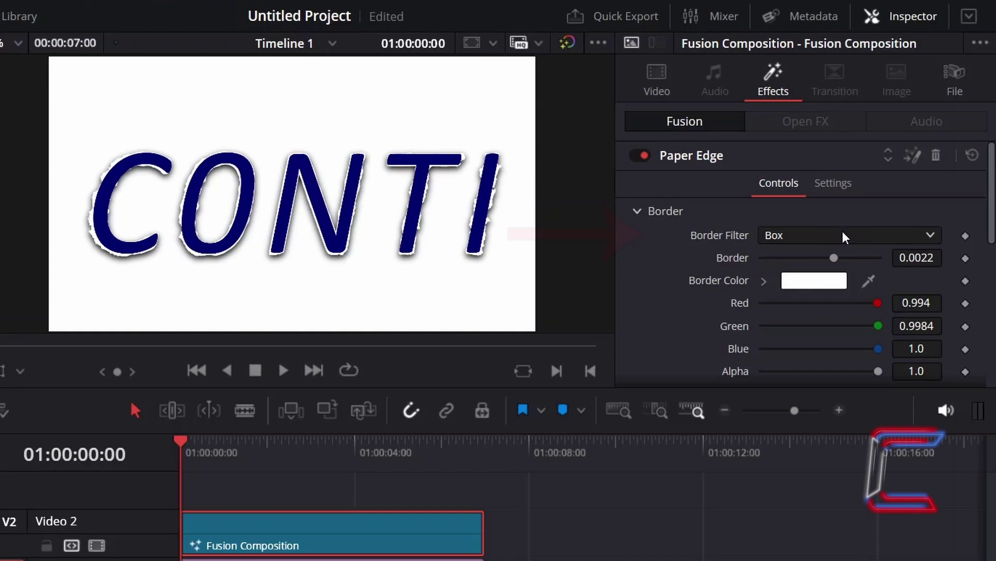
# Set the Paper Edge border filter to Gaussian and its border colour to #00006a
pyautogui.click(842, 232)
pyautogui.click(822, 300)
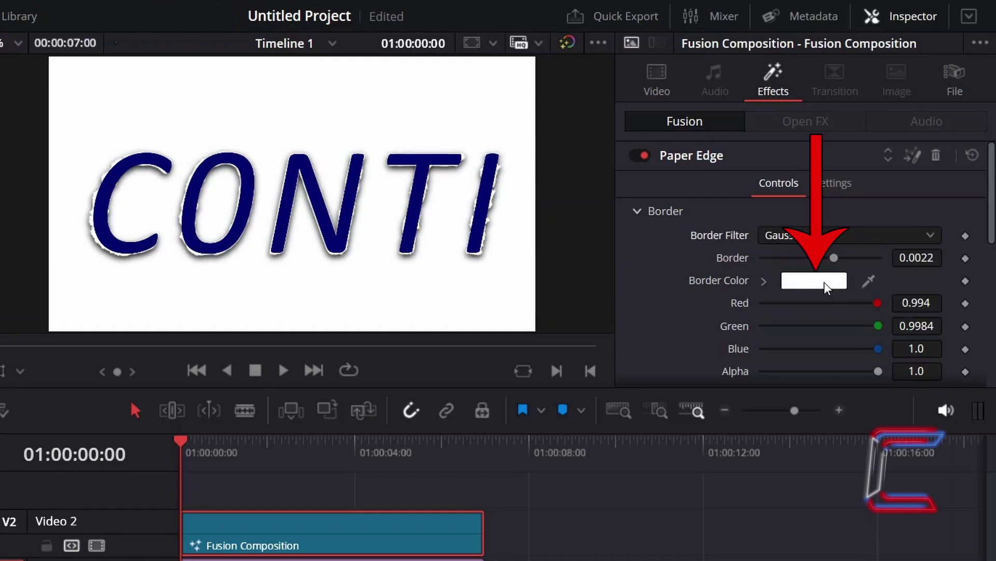
pyautogui.click(825, 282)
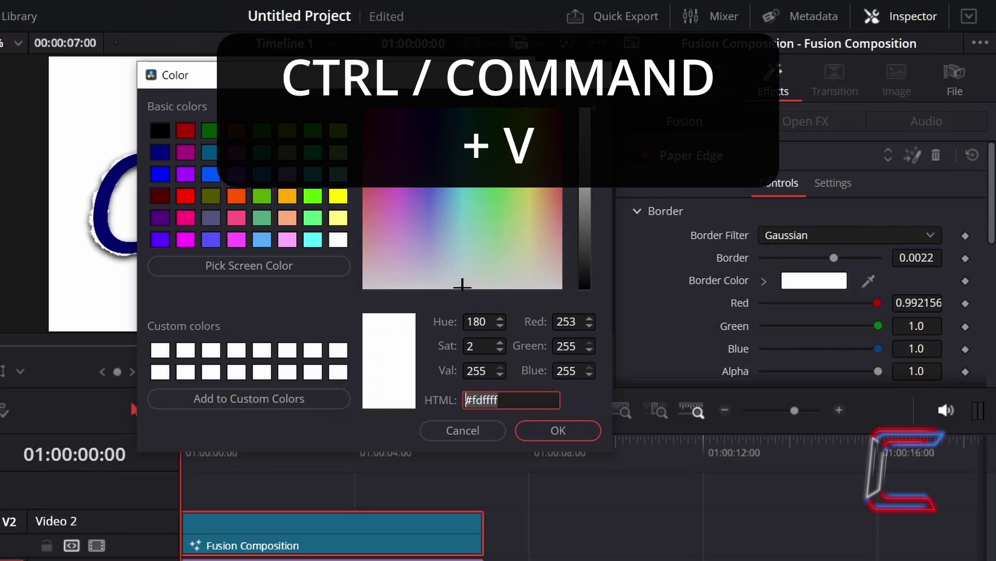
pyautogui.hotkey('ctrl', 'v')
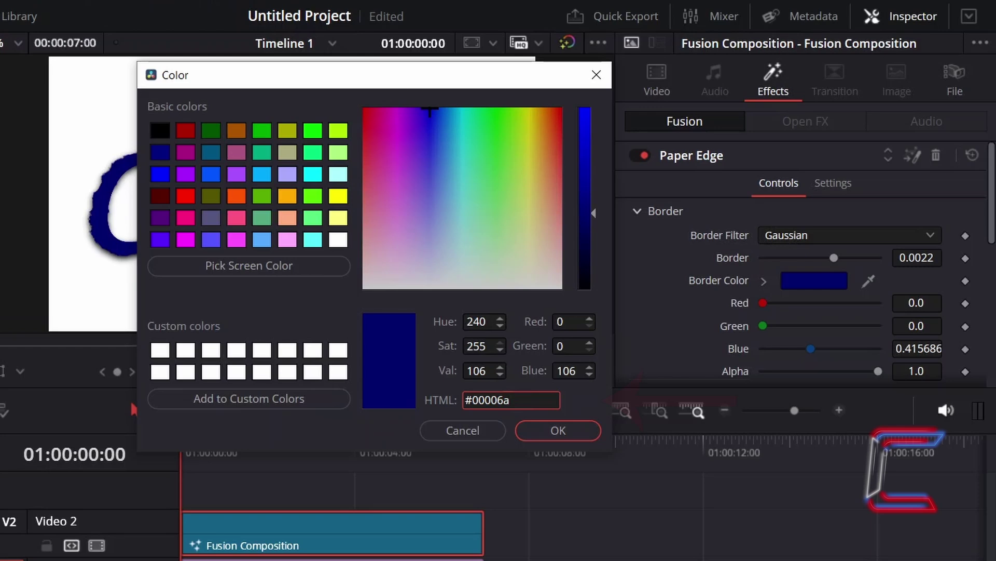
pyautogui.click(574, 433)
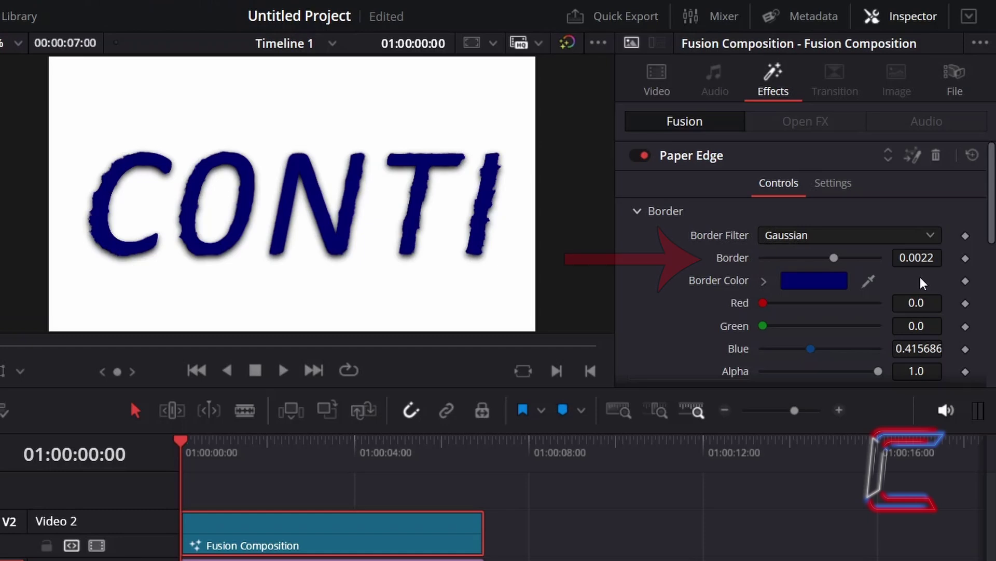
# Change the Paper Edge Border width from 0.0022 to 0.0034
pyautogui.click(939, 257)
pyautogui.write('0.0034')
pyautogui.press('Tab')
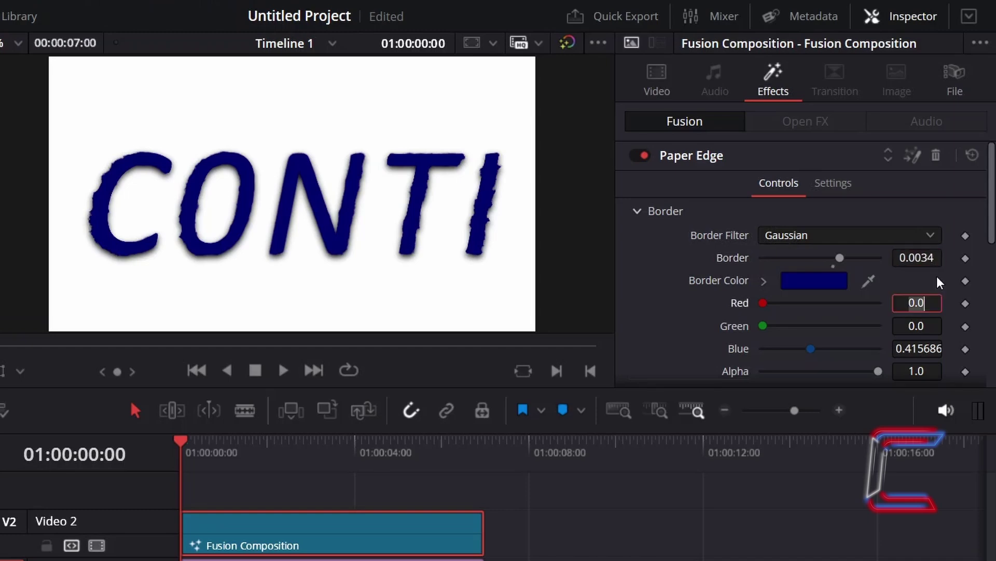
# Increase Paper Edge's Edge Contrast, entering a value of 2.14
pyautogui.click(639, 181)
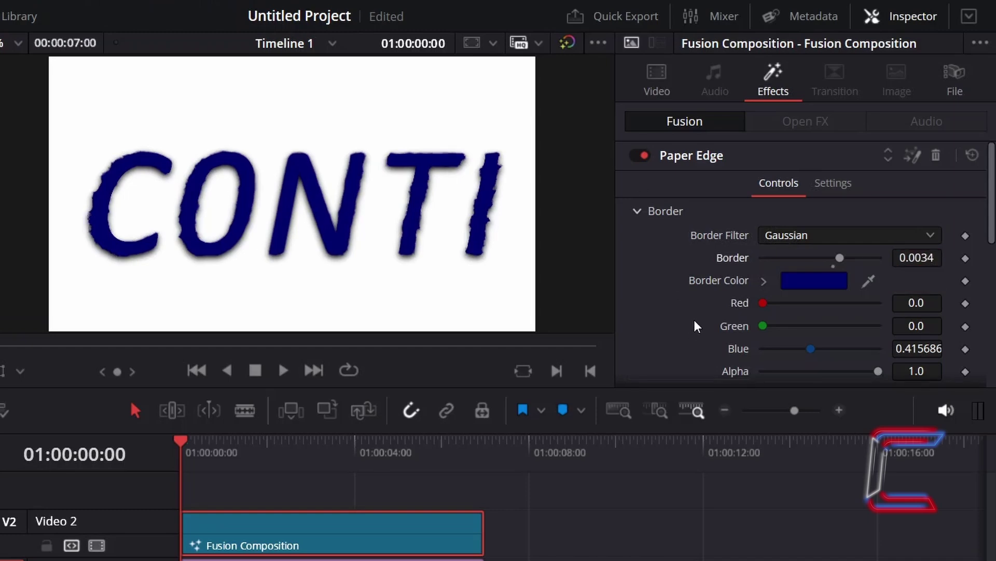
pyautogui.scroll(-5, 696, 316)
pyautogui.scroll(1, 695, 316)
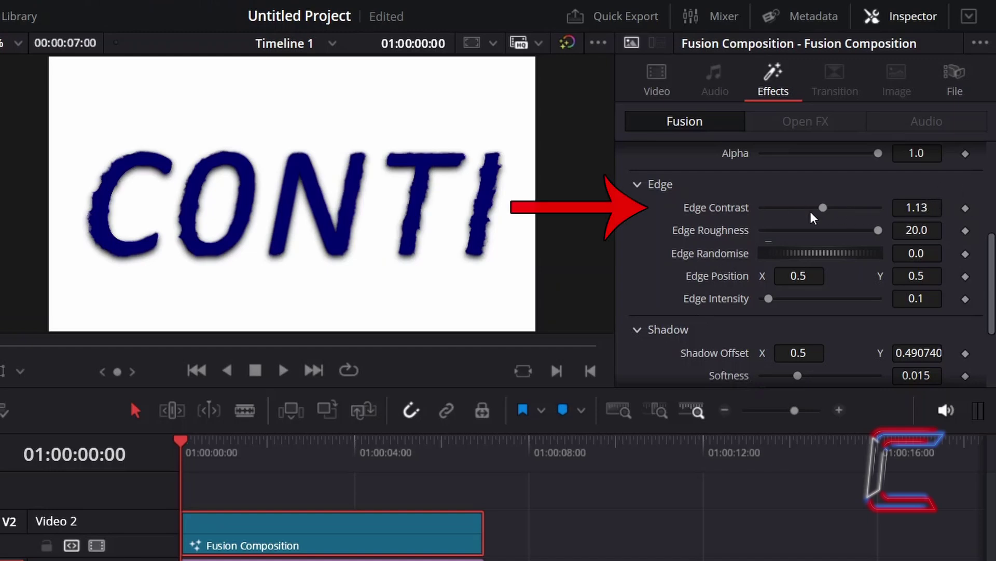
pyautogui.moveTo(822, 210); pyautogui.dragTo(840, 209)
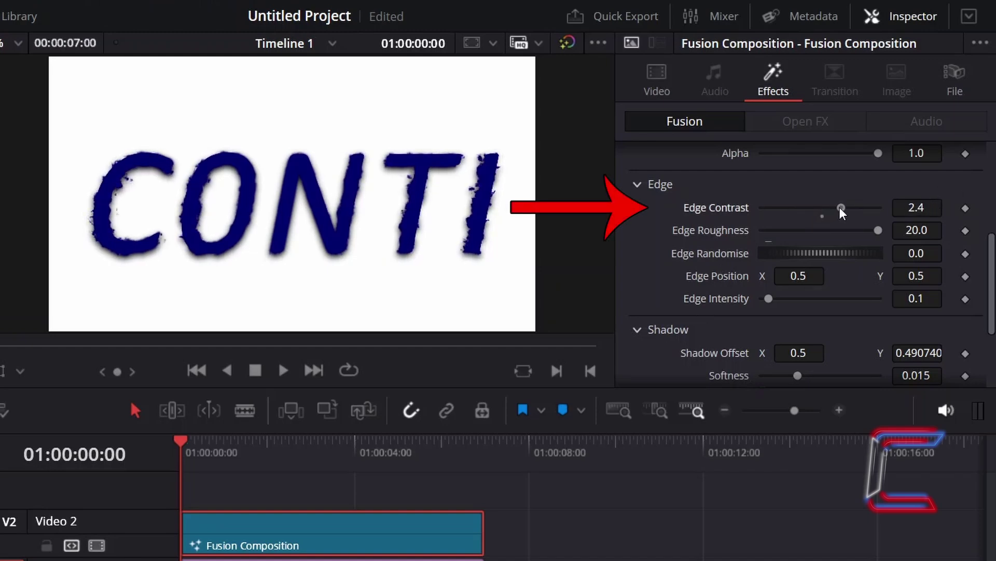
pyautogui.click(911, 207)
pyautogui.write('2.14')
pyautogui.press('Tab')
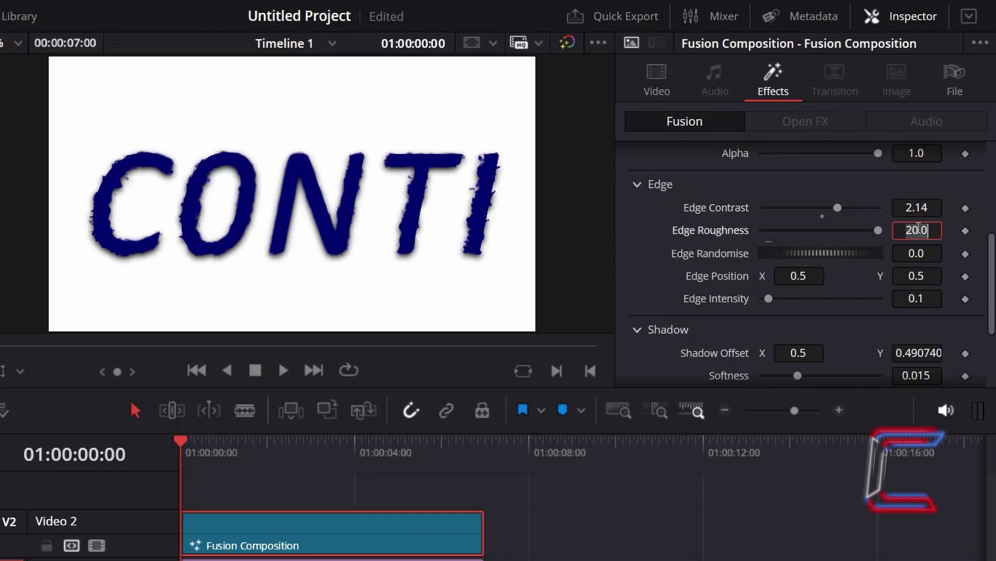
pyautogui.click(987, 182)
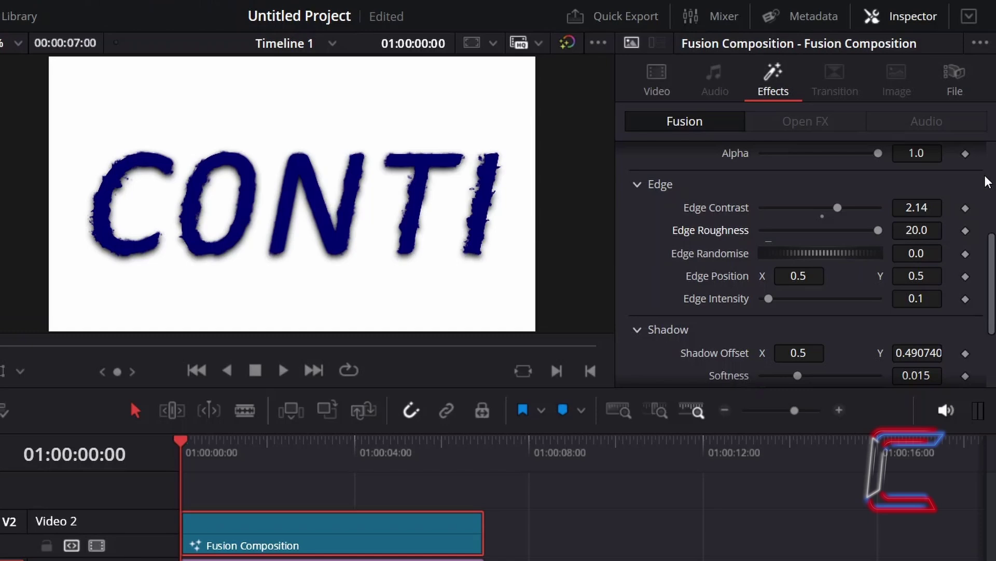
# Raise Edge Randomise to about 0.18 and shift Edge Position to roughly 0.65, 0.7
pyautogui.moveTo(841, 253); pyautogui.dragTo(852, 254)
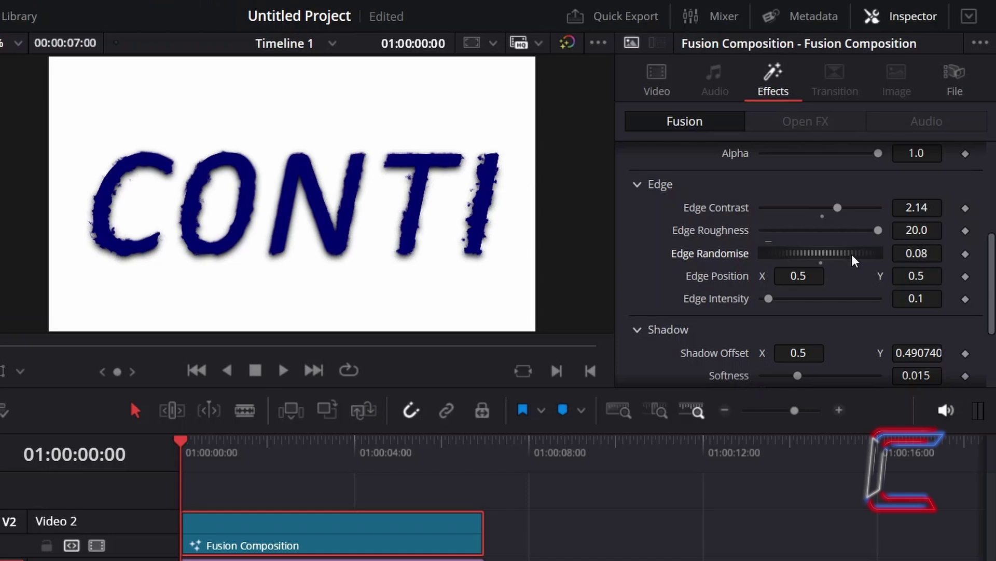
pyautogui.moveTo(852, 254); pyautogui.dragTo(858, 253)
pyautogui.moveTo(798, 276); pyautogui.dragTo(763, 275)
pyautogui.hotkey('ctrl', 'z')
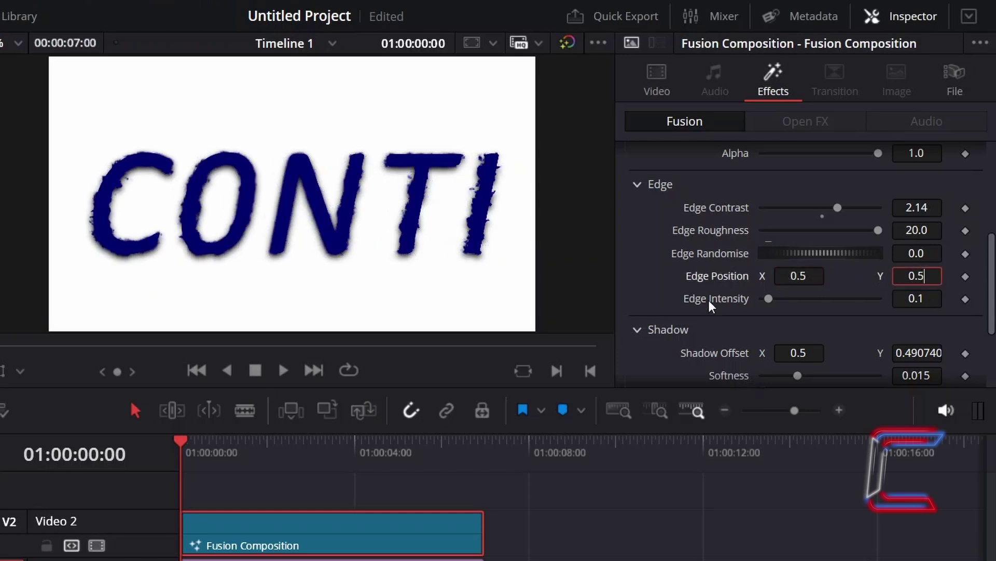
pyautogui.moveTo(794, 276); pyautogui.dragTo(905, 276)
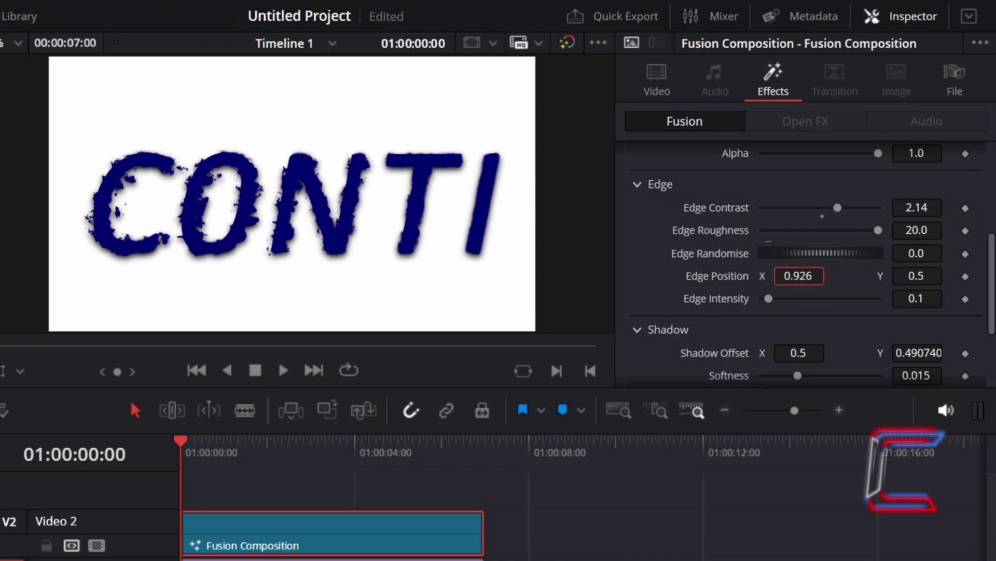
pyautogui.hotkey('ctrl', 'z')
pyautogui.moveTo(917, 276); pyautogui.dragTo(626, 276)
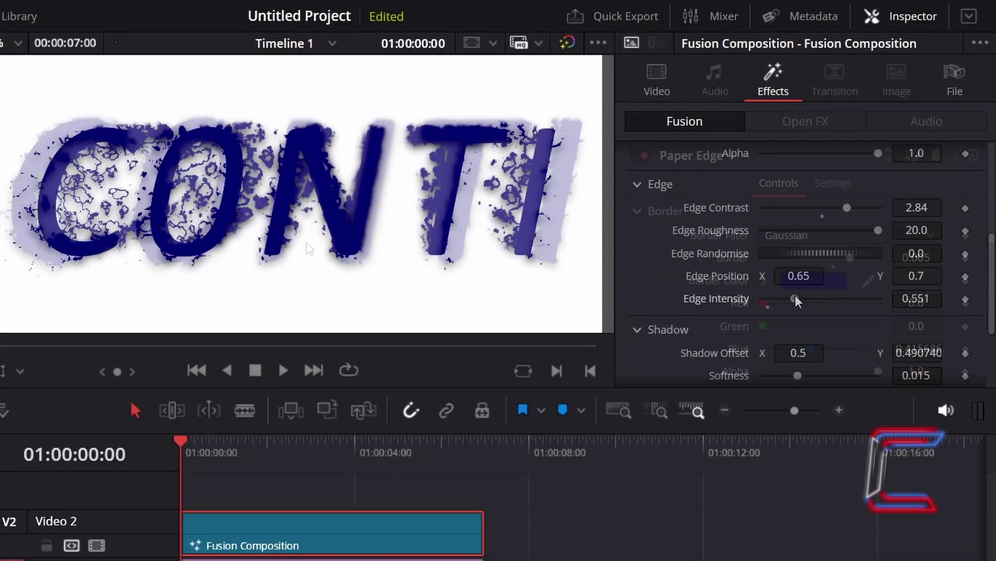
# Lower the Paper Edge Edge Intensity to 0.12 for lightly roughened CONTI edges
pyautogui.moveTo(795, 295)
pyautogui.mouseDown()
pyautogui.moveTo(773, 303)
pyautogui.moveTo(792, 301)
pyautogui.mouseUp()
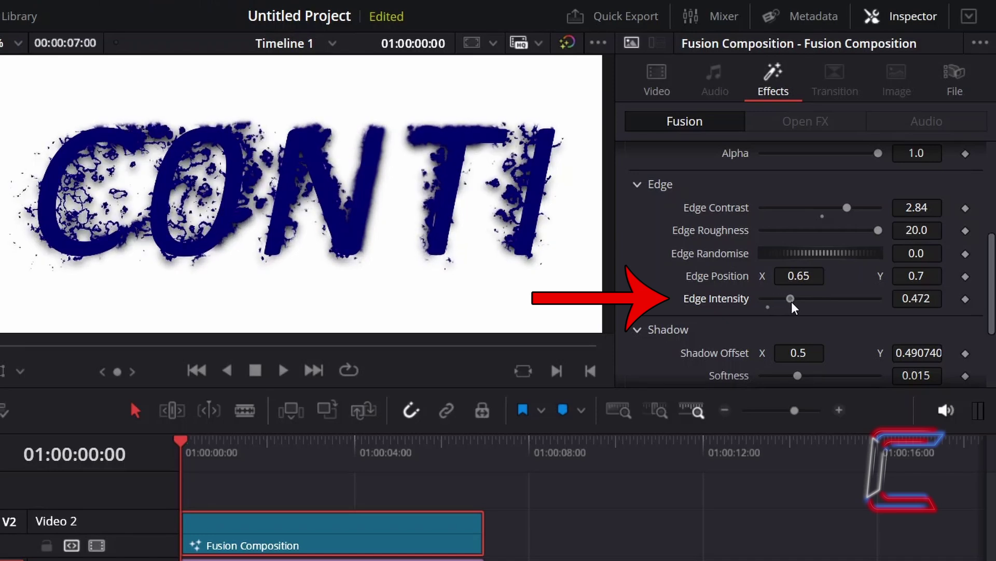
pyautogui.click(916, 298)
pyautogui.write('0.12')
pyautogui.press('Tab')
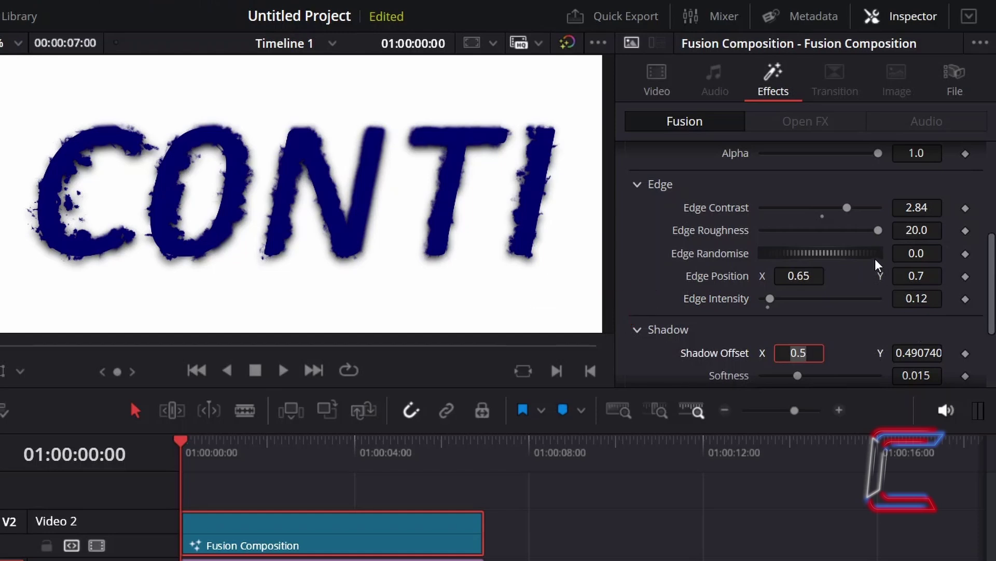
# Drop the Paper Edge Shadow Color Alpha from 1.0 to 0.0
pyautogui.scroll(-5, 875, 259)
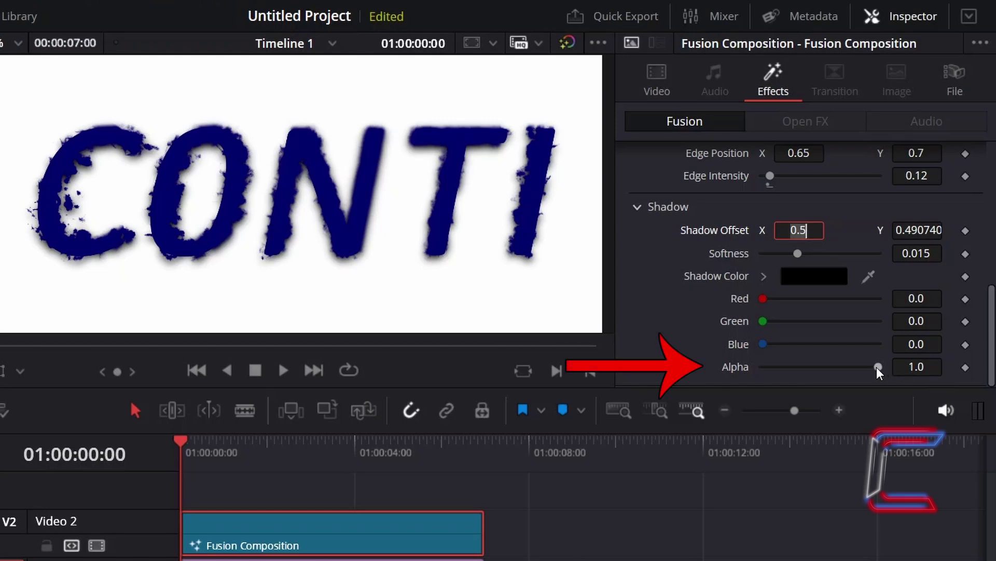
pyautogui.moveTo(876, 366); pyautogui.dragTo(735, 385)
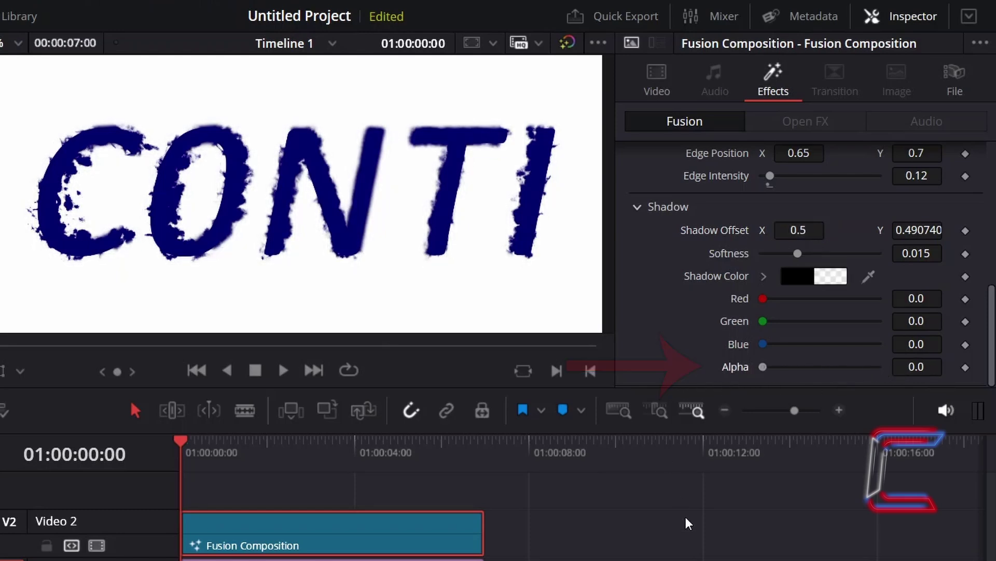